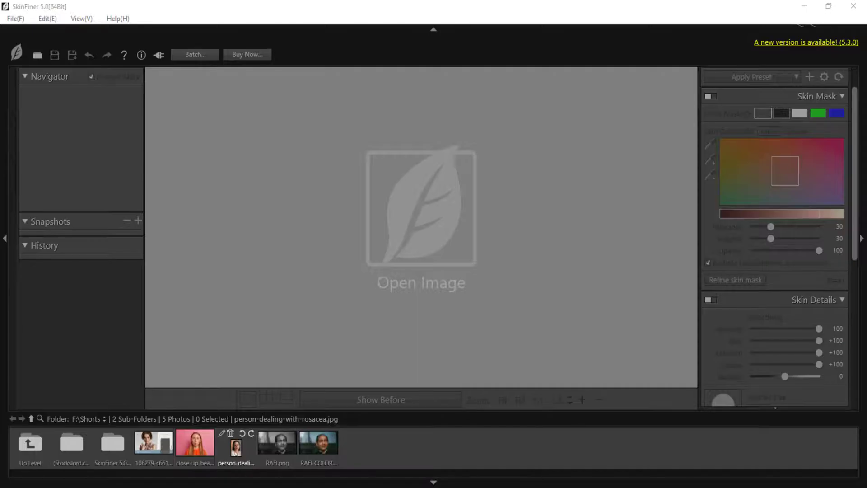
Preview the rosacea portrait, then start the Photoshop plug-in installation from the File menu.
{"action": "double_click", "coordinate": [236, 445]}
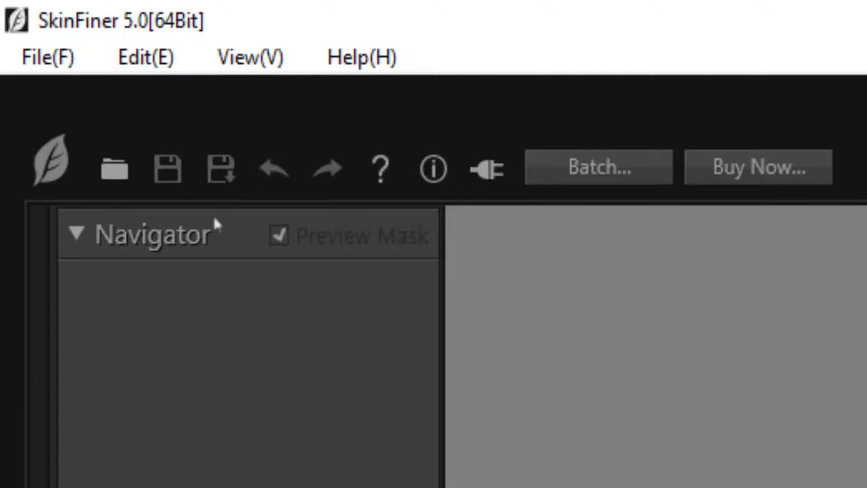
{"action": "left_click", "coordinate": [42, 57]}
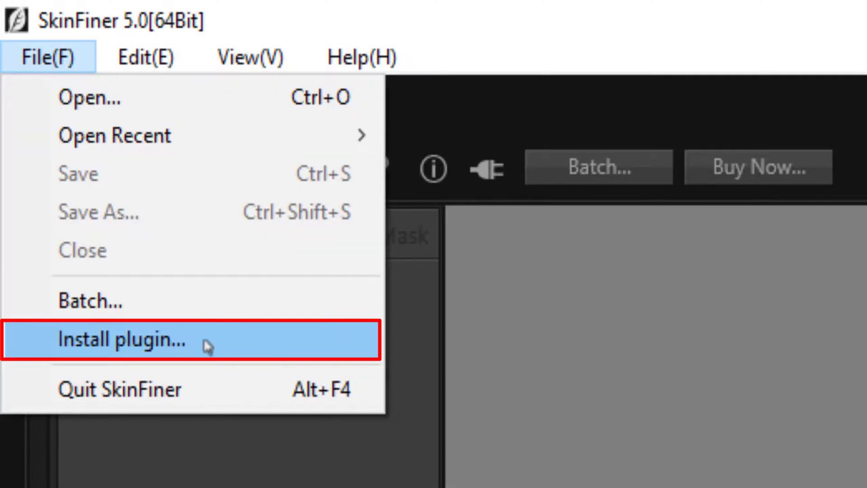
{"action": "left_click", "coordinate": [261, 344]}
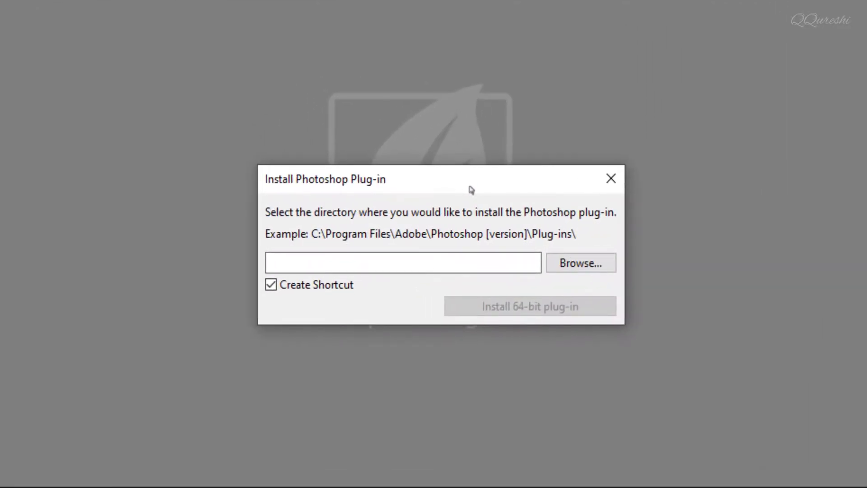
Set the install folder to C:\Program Files\Adobe\Adobe Photoshop 2024\Plug-ins.
{"action": "left_click", "coordinate": [583, 266]}
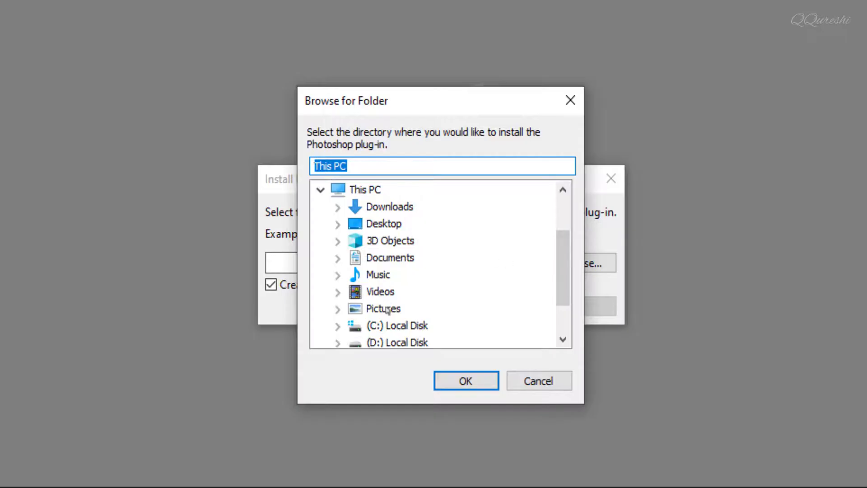
{"action": "scroll", "coordinate": [389, 312], "scroll_direction": "down", "scroll_amount": 1}
{"action": "left_click", "coordinate": [338, 277]}
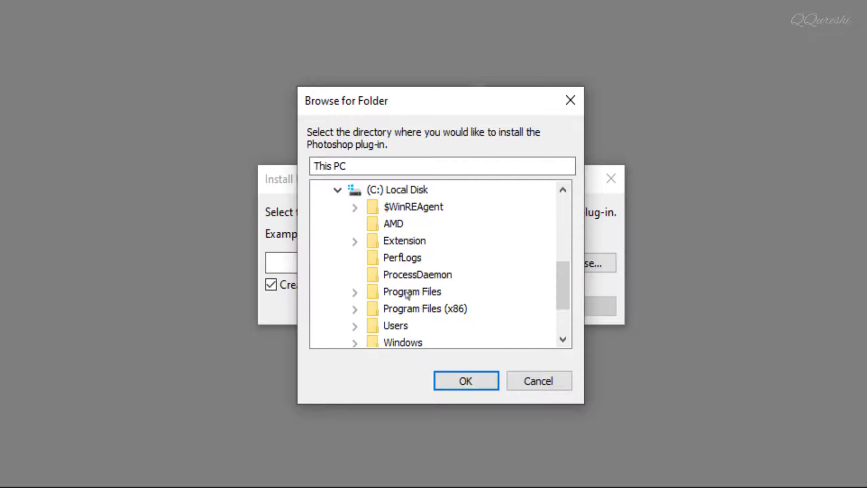
{"action": "left_click", "coordinate": [356, 294]}
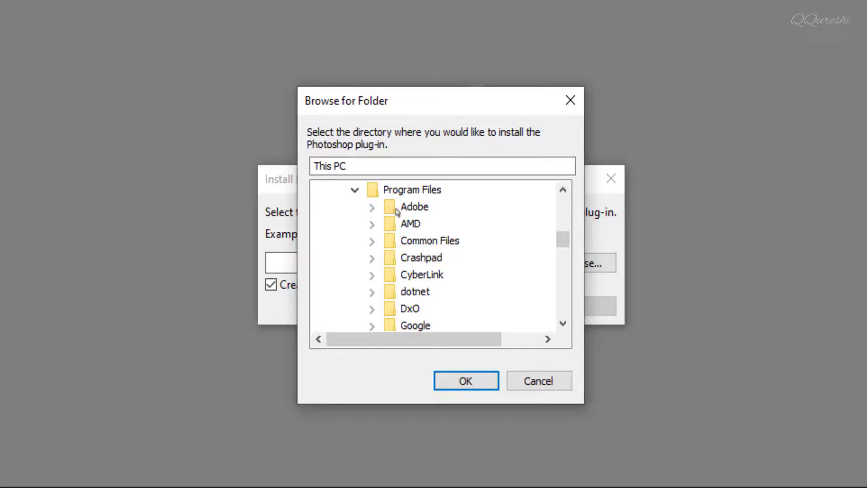
{"action": "left_click", "coordinate": [372, 209]}
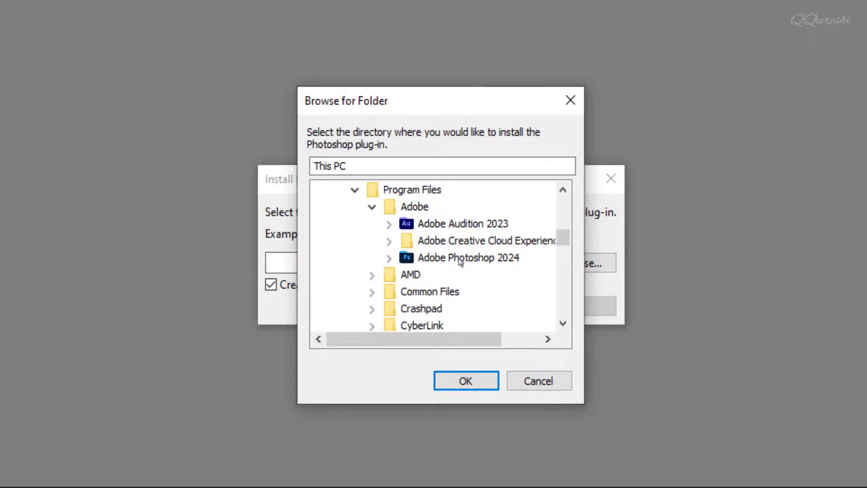
{"action": "left_click", "coordinate": [460, 262]}
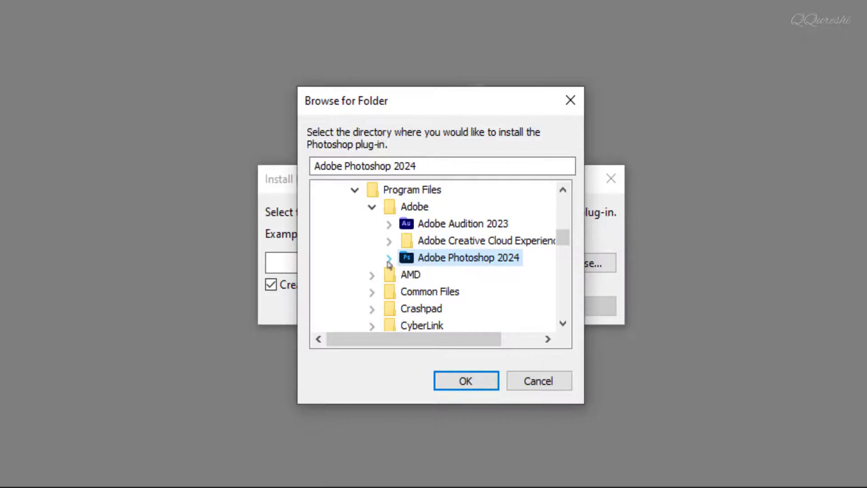
{"action": "left_click", "coordinate": [388, 259]}
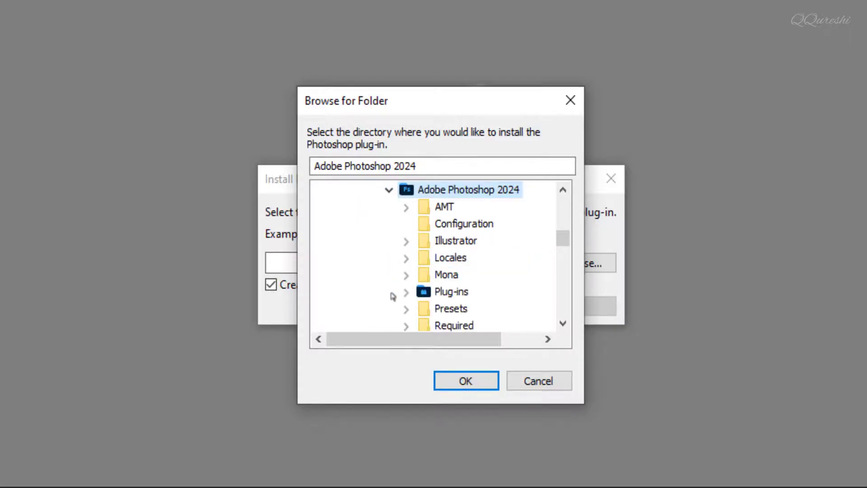
{"action": "left_click", "coordinate": [445, 293]}
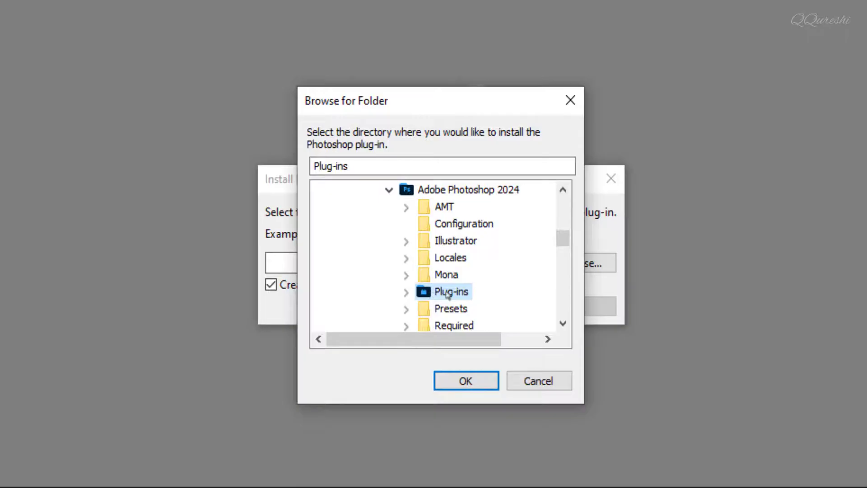
{"action": "left_click", "coordinate": [466, 382]}
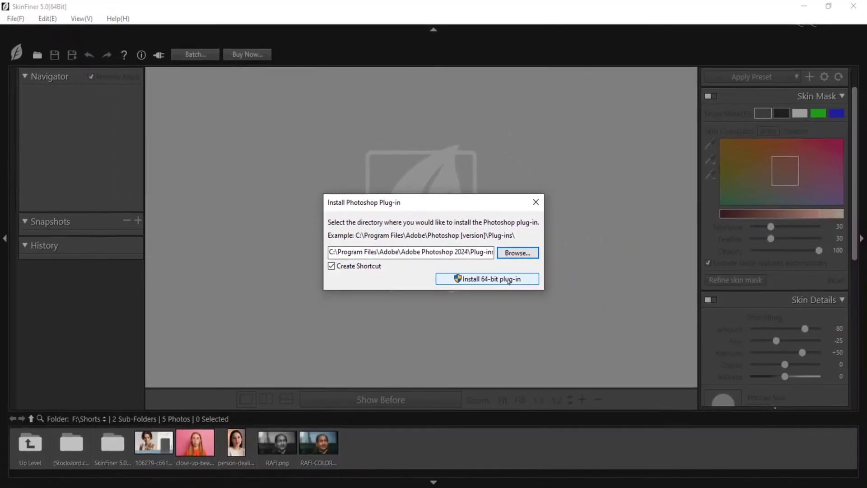
Install the 64-bit plug-in, then reopen the installer to confirm the saved path and close it.
{"action": "left_click", "coordinate": [565, 311]}
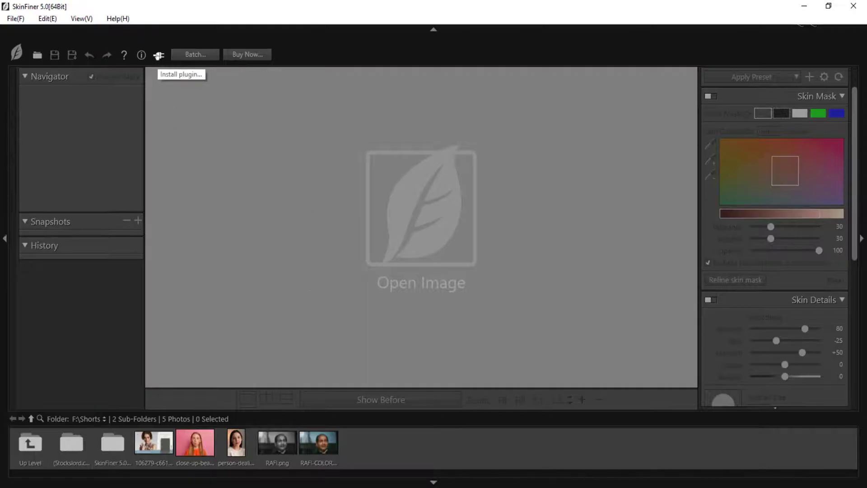
{"action": "left_click", "coordinate": [159, 55]}
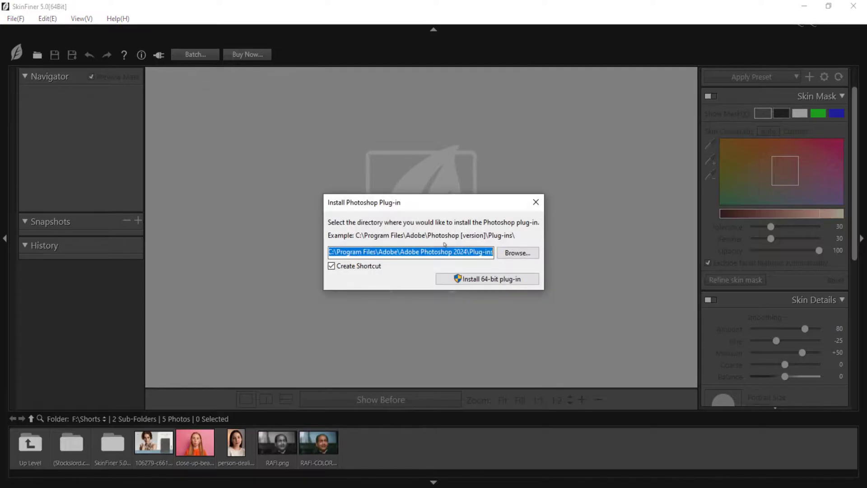
{"action": "left_click", "coordinate": [535, 202]}
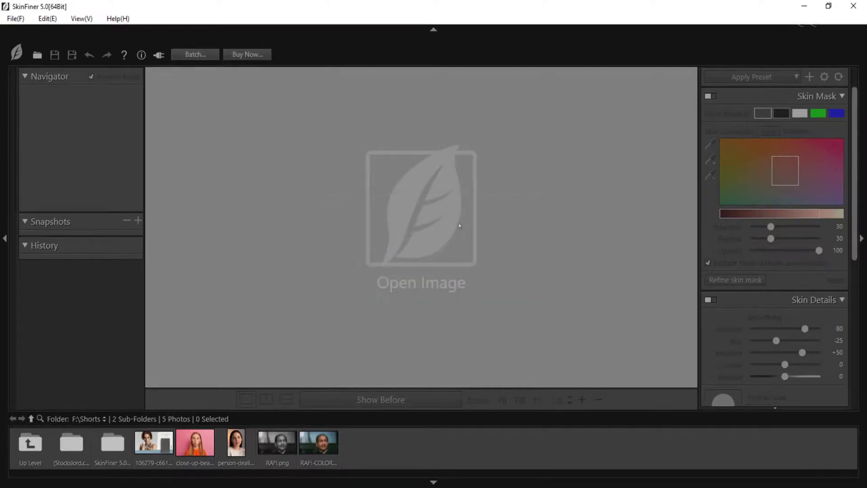
Quit SkinFiner, then preview the SkinFiner filter on the portrait in Photoshop without applying it.
{"action": "left_click", "coordinate": [854, 6]}
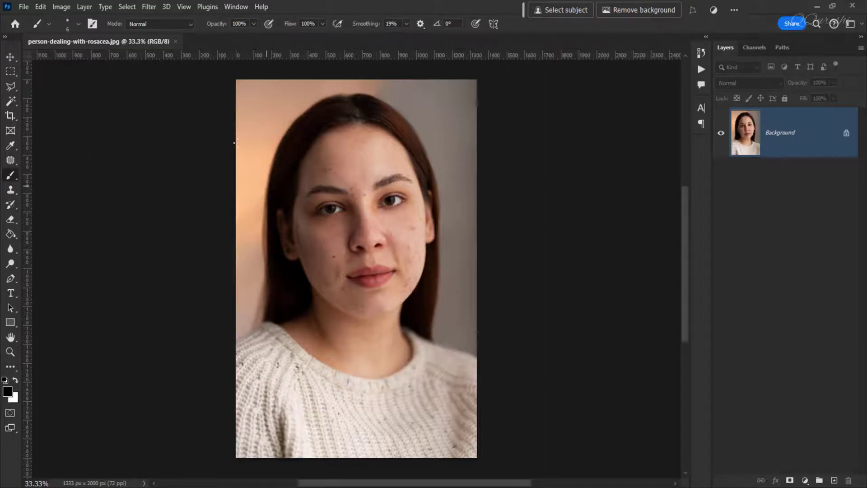
{"action": "left_click", "coordinate": [149, 7]}
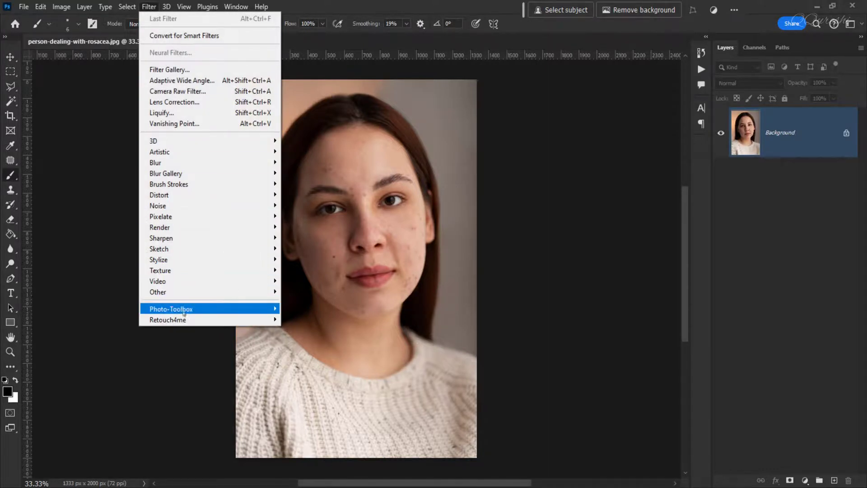
{"action": "mouse_move", "coordinate": [185, 313]}
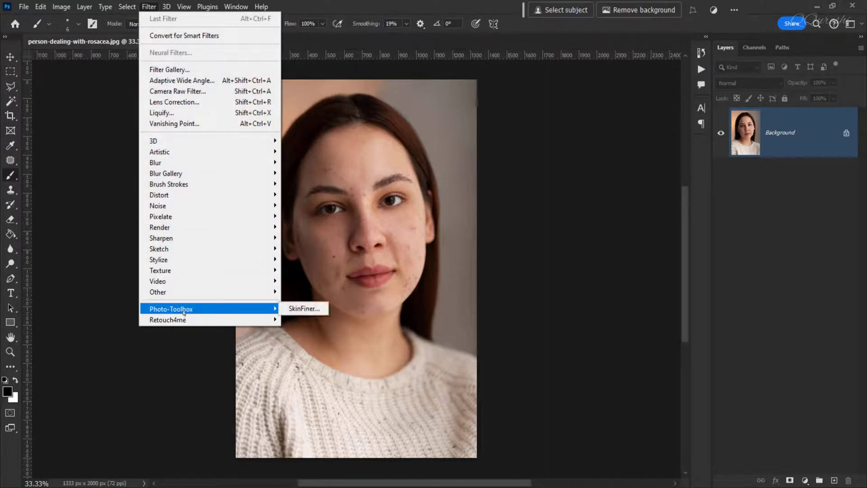
{"action": "left_click", "coordinate": [314, 310]}
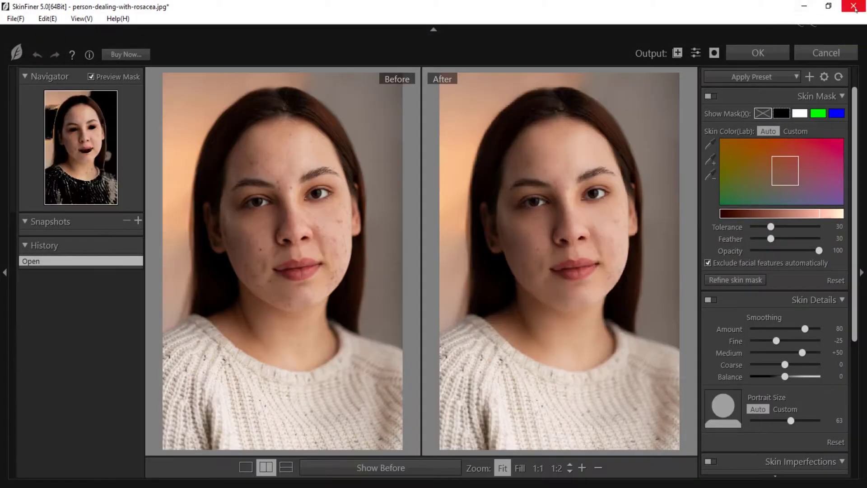
{"action": "left_click", "coordinate": [853, 6]}
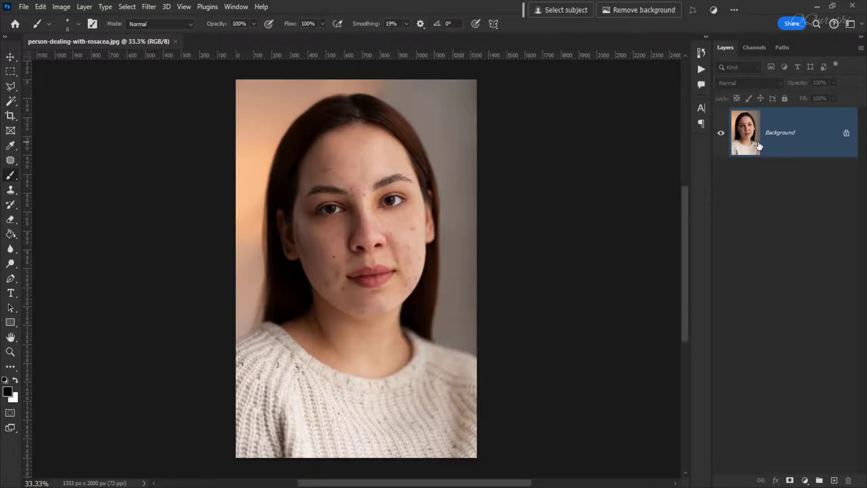
Duplicate the Background to Layer 1 with Ctrl+J and run Filter > Photo-Toolbox > SkinFiner on it.
{"action": "key", "text": "ctrl+j"}
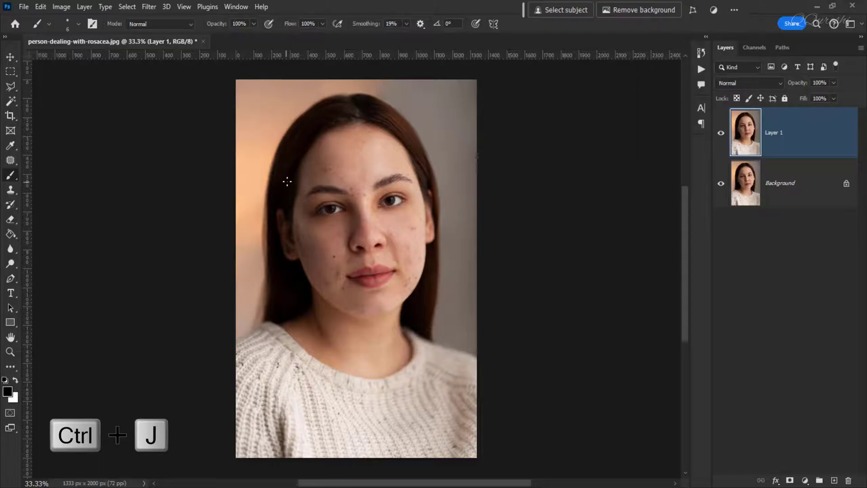
{"action": "left_click", "coordinate": [155, 8]}
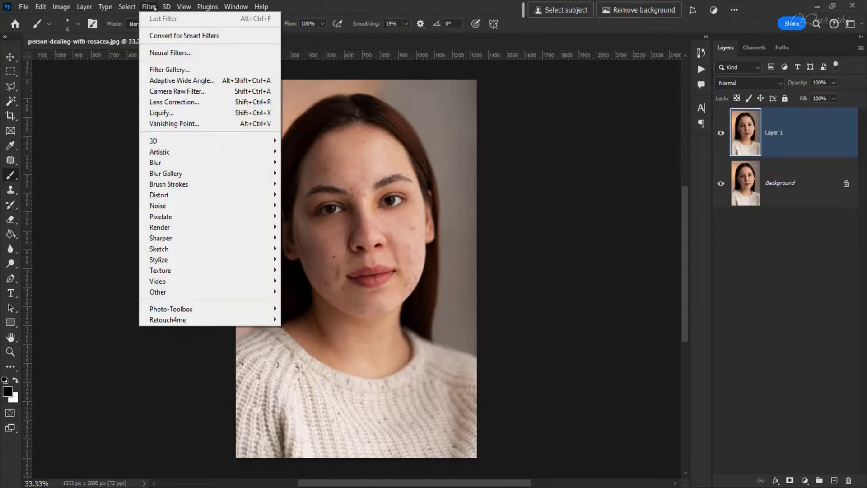
{"action": "mouse_move", "coordinate": [181, 313]}
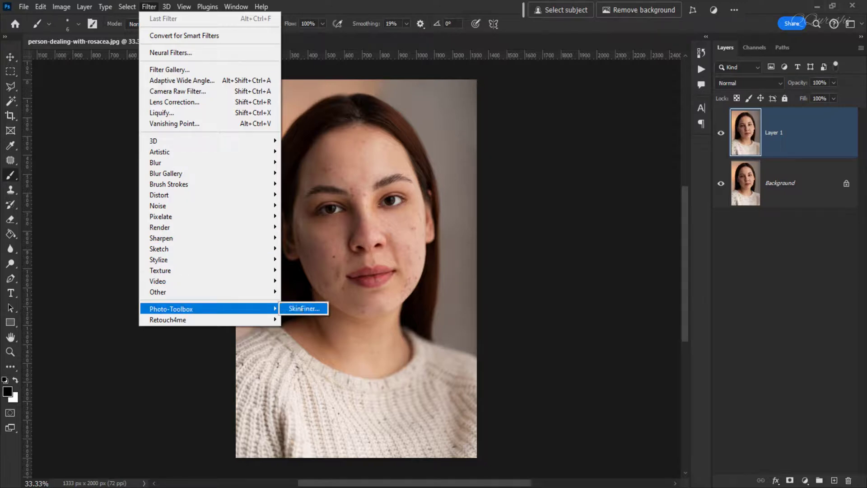
{"action": "left_click", "coordinate": [307, 308]}
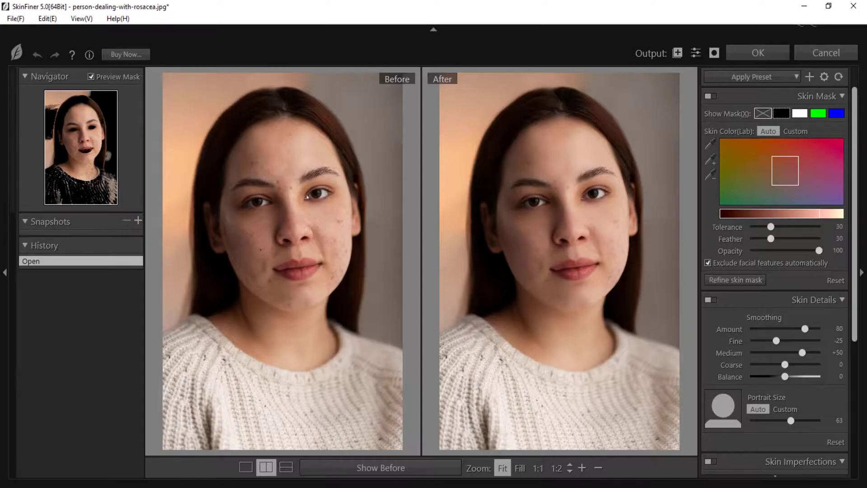
View the face at 1:1 zoom and open the Apply Preset list.
{"action": "left_click", "coordinate": [323, 202]}
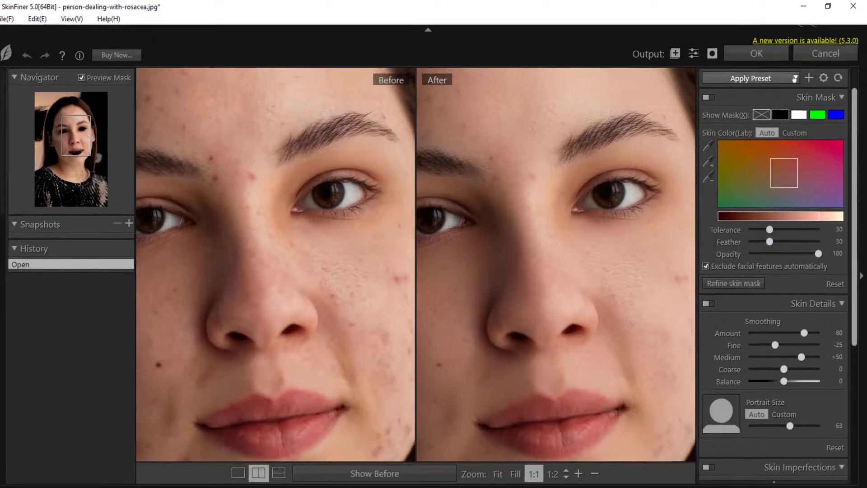
{"action": "left_click", "coordinate": [795, 77]}
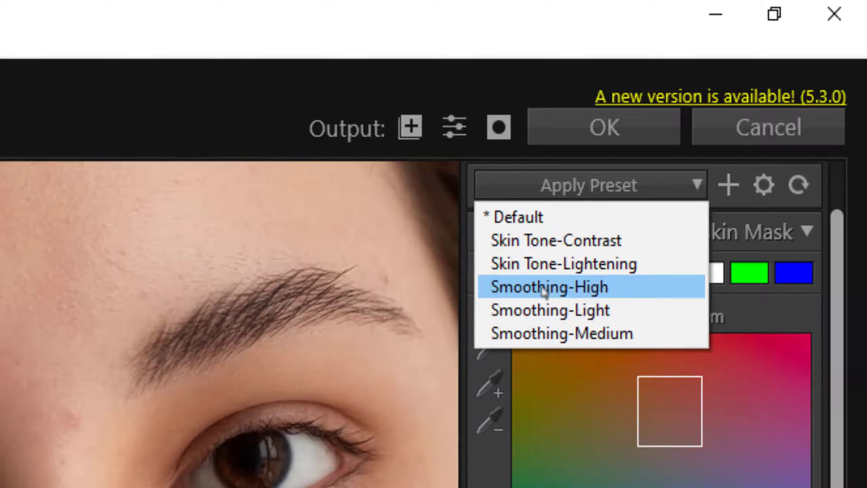
Apply the Smoothing-High preset (Amount 85, Fine +40, Medium +80, Coarse +60) and zoom to 1:2.
{"action": "left_click", "coordinate": [644, 296]}
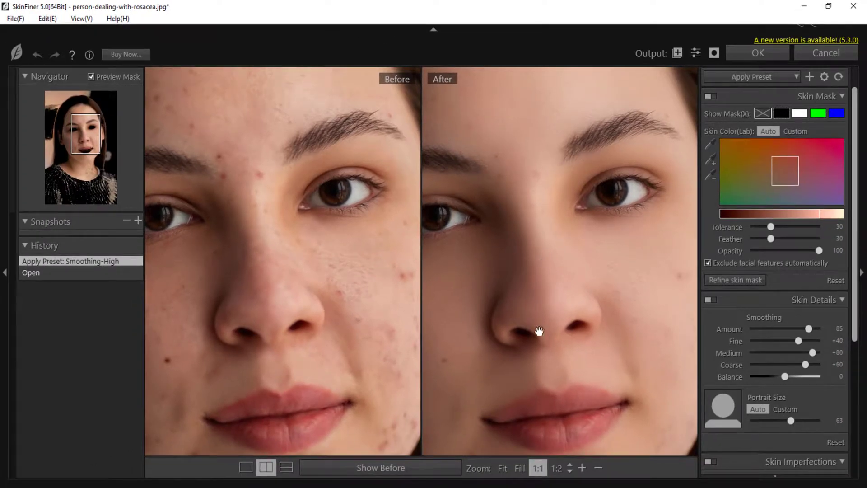
{"action": "left_click", "coordinate": [596, 471]}
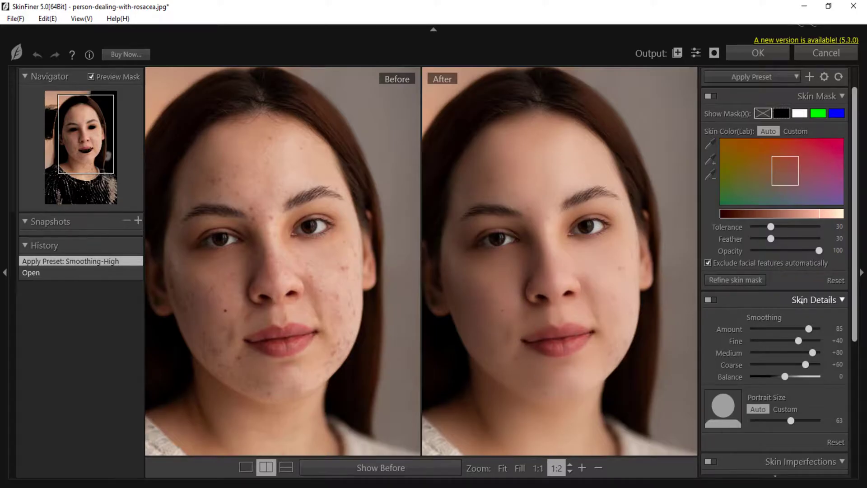
Raise smoothing Amount to 100 and Fine, Medium and Coarse to +100.
{"action": "left_click_drag", "start_coordinate": [809, 329], "coordinate": [828, 353]}
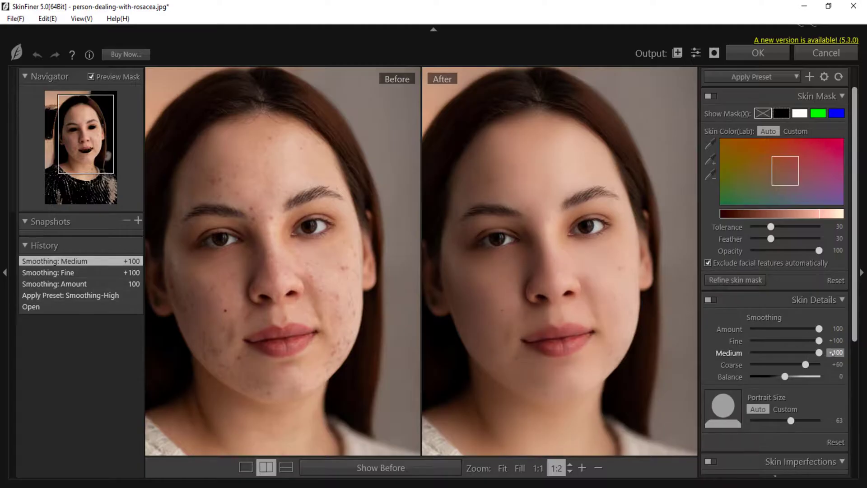
{"action": "left_click_drag", "start_coordinate": [805, 364], "coordinate": [819, 365]}
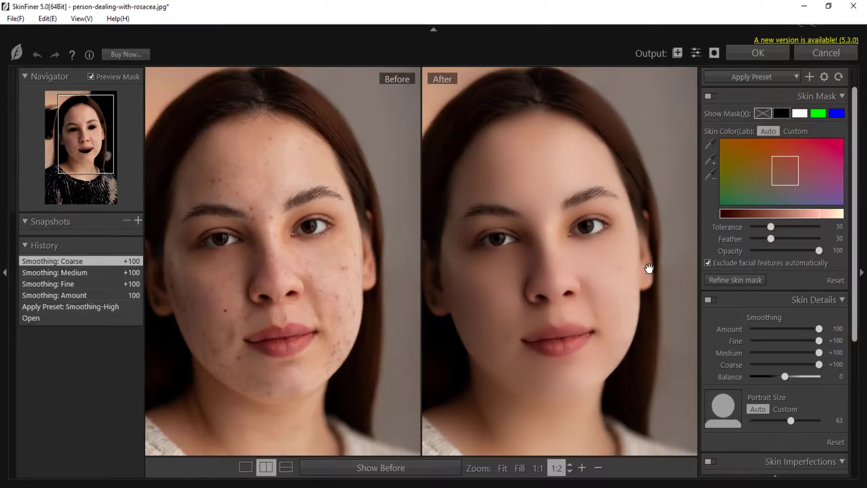
{"action": "left_click_drag", "start_coordinate": [856, 249], "coordinate": [852, 400]}
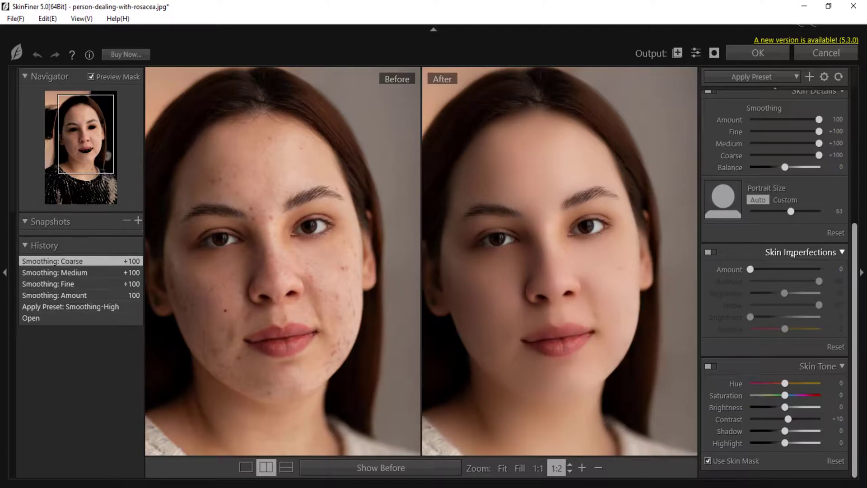
Set the Skin Imperfections Amount to 17.
{"action": "left_click_drag", "start_coordinate": [750, 269], "coordinate": [759, 271]}
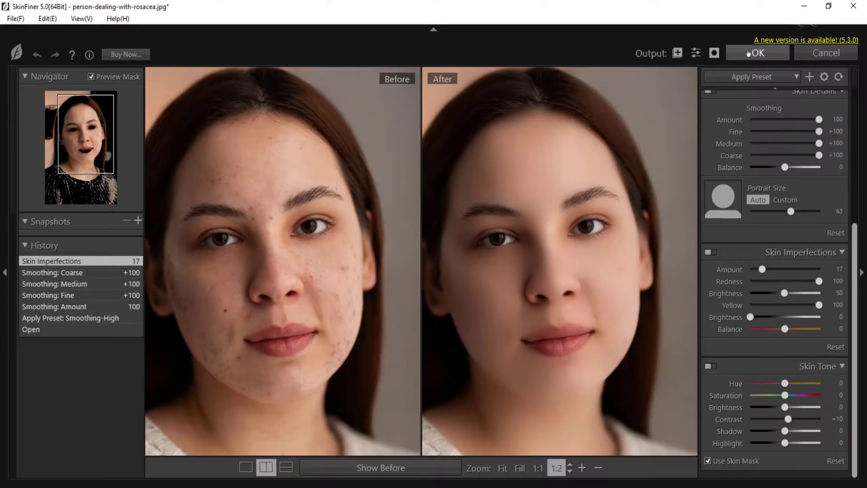
Apply the retouch as Layer 1 and give it an all-black mask hiding the smoothing.
{"action": "left_click", "coordinate": [748, 53]}
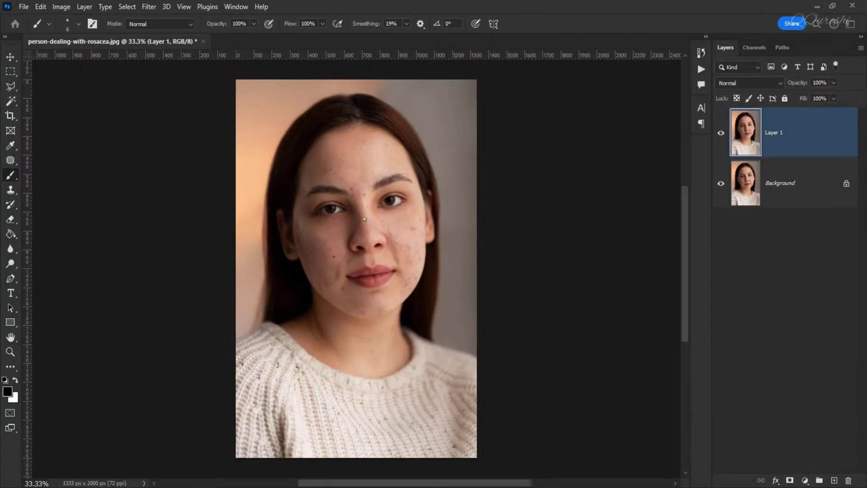
{"action": "scroll", "coordinate": [358, 219], "scroll_direction": "up", "scroll_amount": 5}
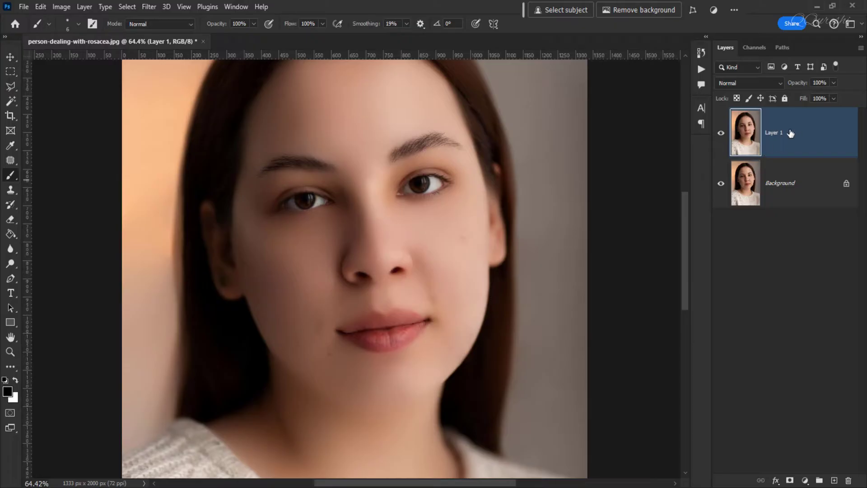
{"action": "key", "text": "alt"}
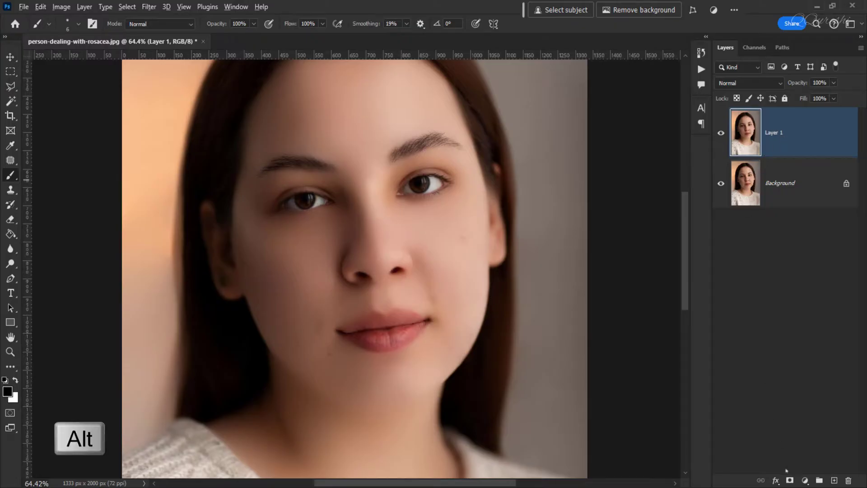
{"action": "left_click", "coordinate": [789, 481], "text": "alt"}
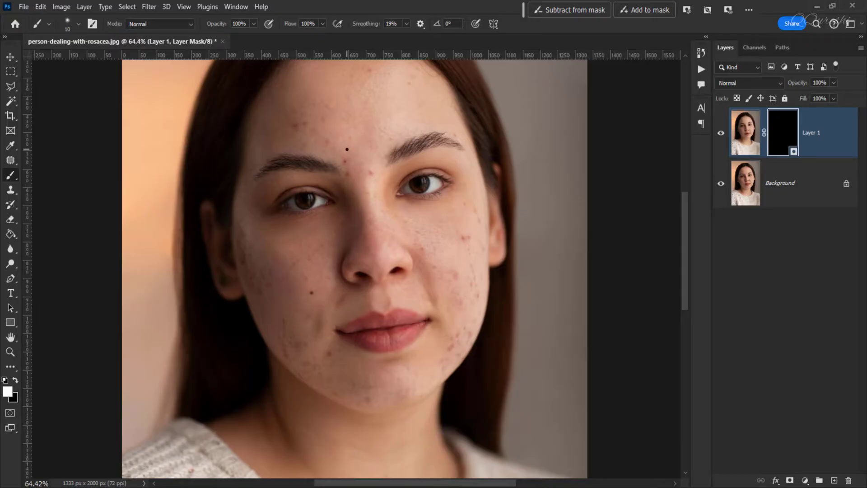
Enlarge the brush and paint white on Layer 1's mask between the eyebrows and across the face.
{"action": "key", "text": "bracketright"}
{"action": "key", "text": "bracketright"}
{"action": "key", "text": "bracketright"}
{"action": "key", "text": "bracketright"}
{"action": "key", "text": "bracketright"}
{"action": "key", "text": "bracketright"}
{"action": "left_click", "coordinate": [351, 166]}
{"action": "left_click_drag", "start_coordinate": [379, 253], "coordinate": [377, 262]}
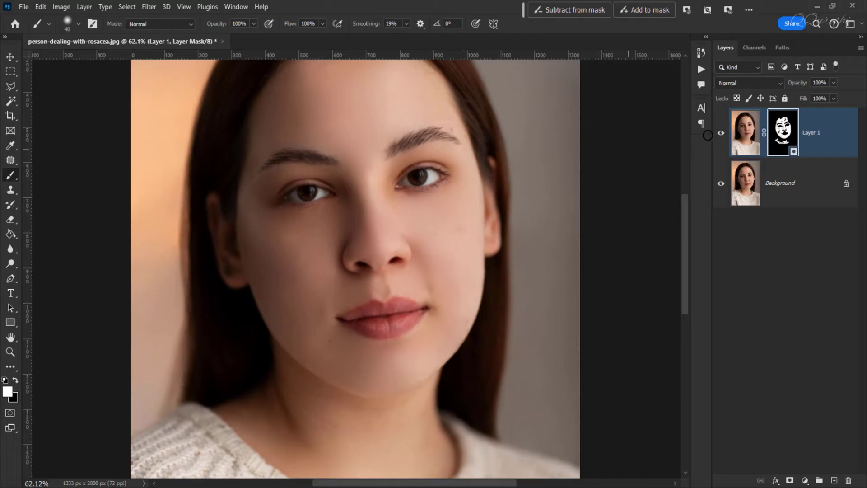
{"action": "left_click", "coordinate": [720, 134]}
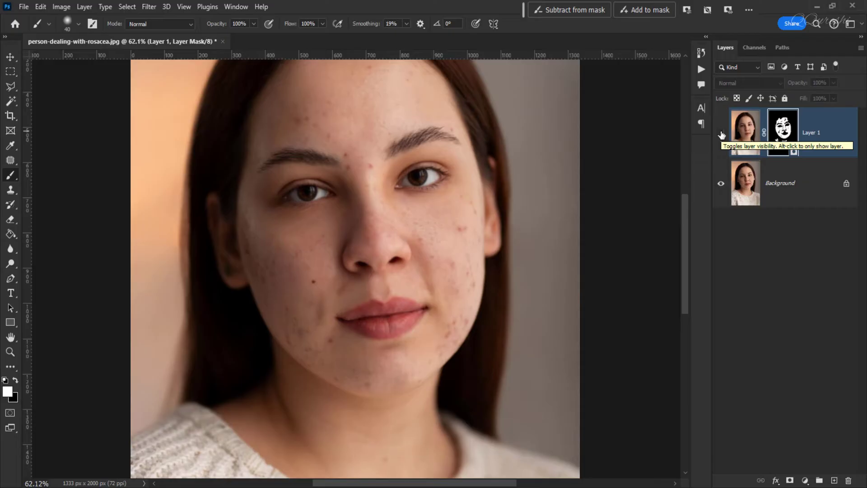
{"action": "left_click", "coordinate": [721, 134]}
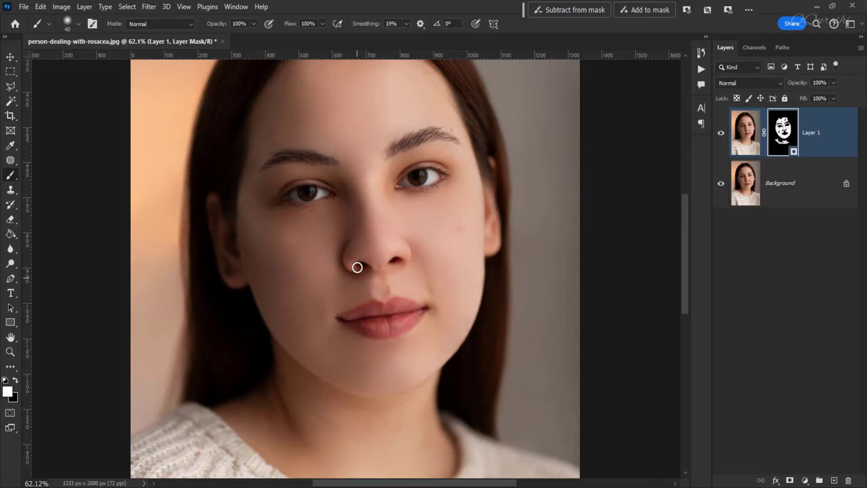
{"action": "scroll", "coordinate": [357, 267], "scroll_direction": "up", "scroll_amount": 1}
{"action": "scroll", "coordinate": [357, 267], "scroll_direction": "up", "scroll_amount": 2}
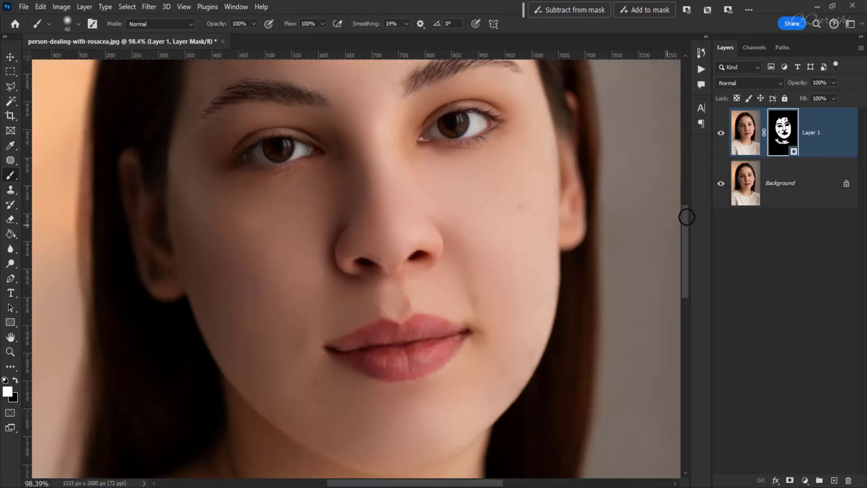
{"action": "mouse_move", "coordinate": [685, 232]}
{"action": "left_mouse_down"}
{"action": "mouse_move", "coordinate": [684, 210]}
{"action": "mouse_move", "coordinate": [684, 218]}
{"action": "left_mouse_up"}
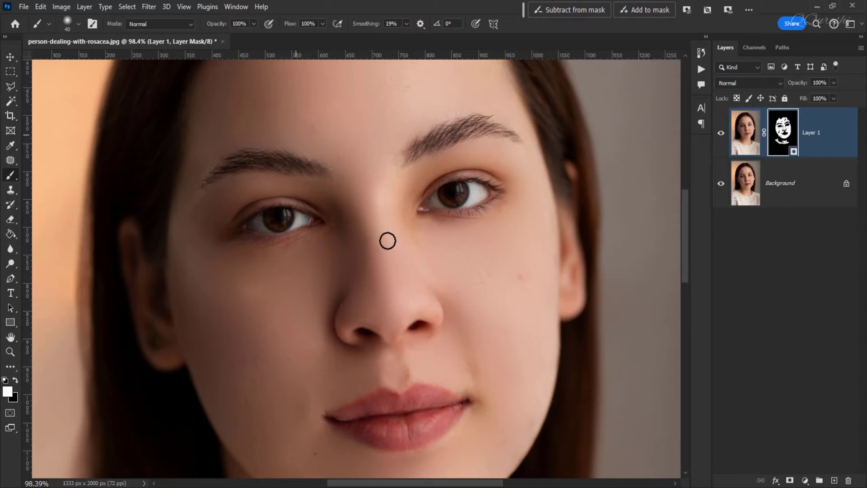
{"action": "scroll", "coordinate": [359, 275], "scroll_direction": "up", "scroll_amount": 3}
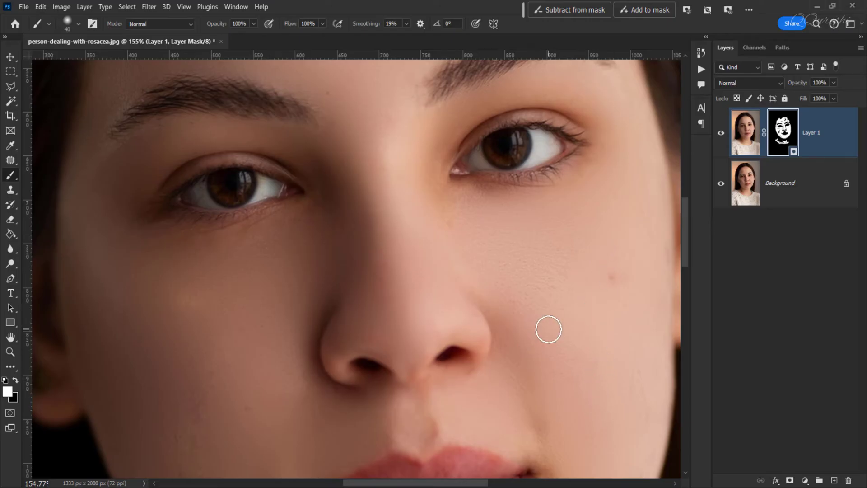
{"action": "key", "text": "ctrl+0"}
{"action": "mouse_move", "coordinate": [311, 208]}
{"action": "left_mouse_down"}
{"action": "mouse_move", "coordinate": [313, 237]}
{"action": "mouse_move", "coordinate": [319, 213]}
{"action": "mouse_move", "coordinate": [473, 241]}
{"action": "mouse_move", "coordinate": [457, 238]}
{"action": "left_mouse_up"}
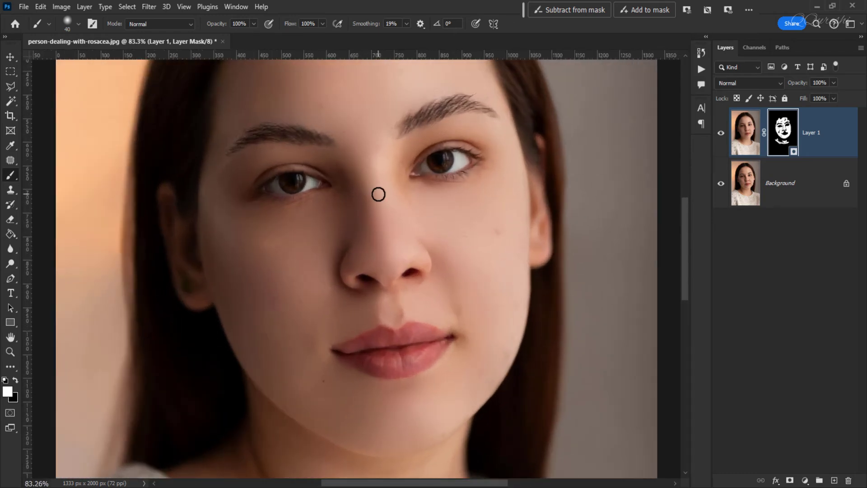
{"action": "left_click_drag", "start_coordinate": [378, 194], "coordinate": [379, 242]}
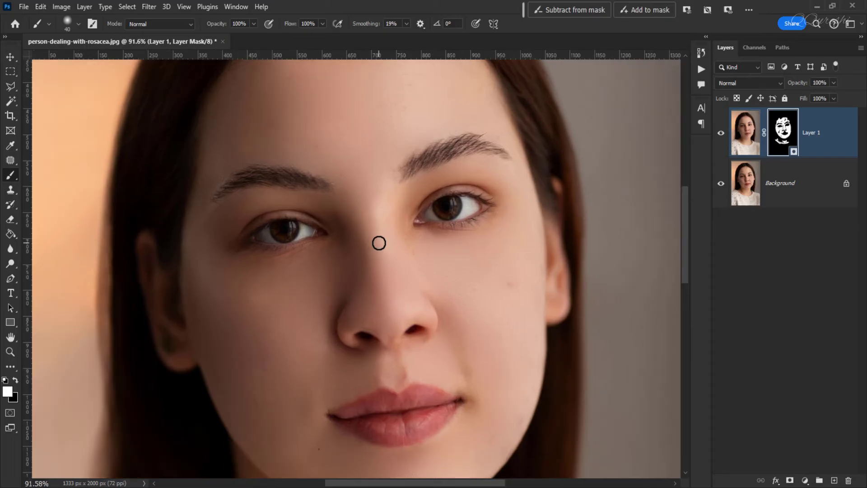
{"action": "scroll", "coordinate": [379, 243], "scroll_direction": "up", "scroll_amount": 1}
{"action": "scroll", "coordinate": [379, 242], "scroll_direction": "down", "scroll_amount": 3}
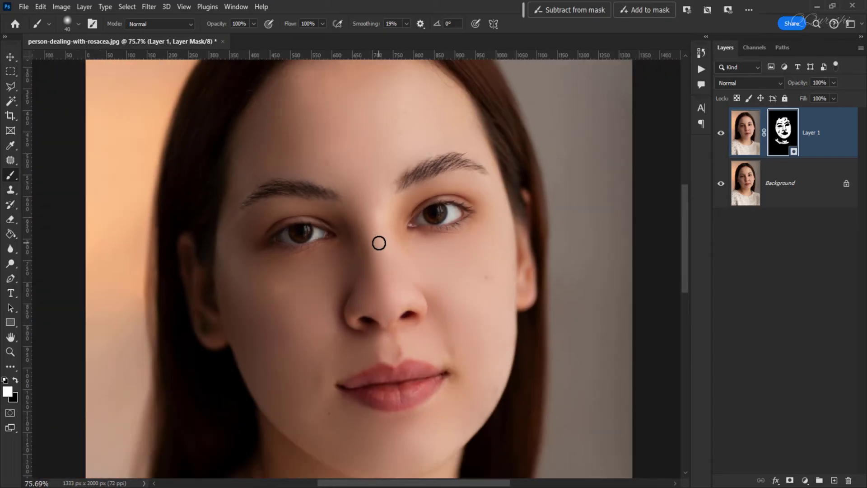